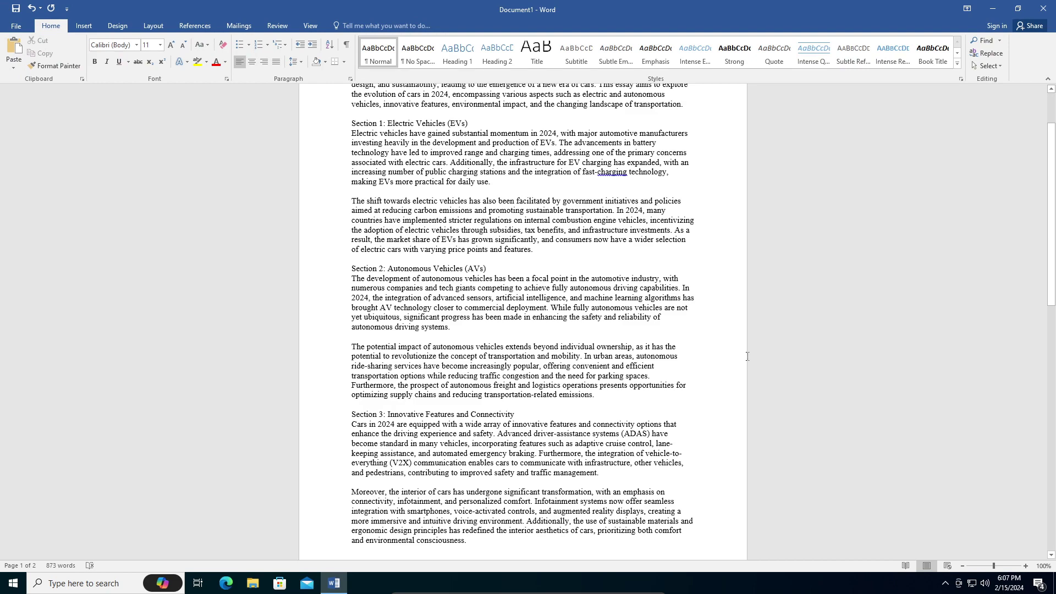
scroll(727, 349, "down", 2)
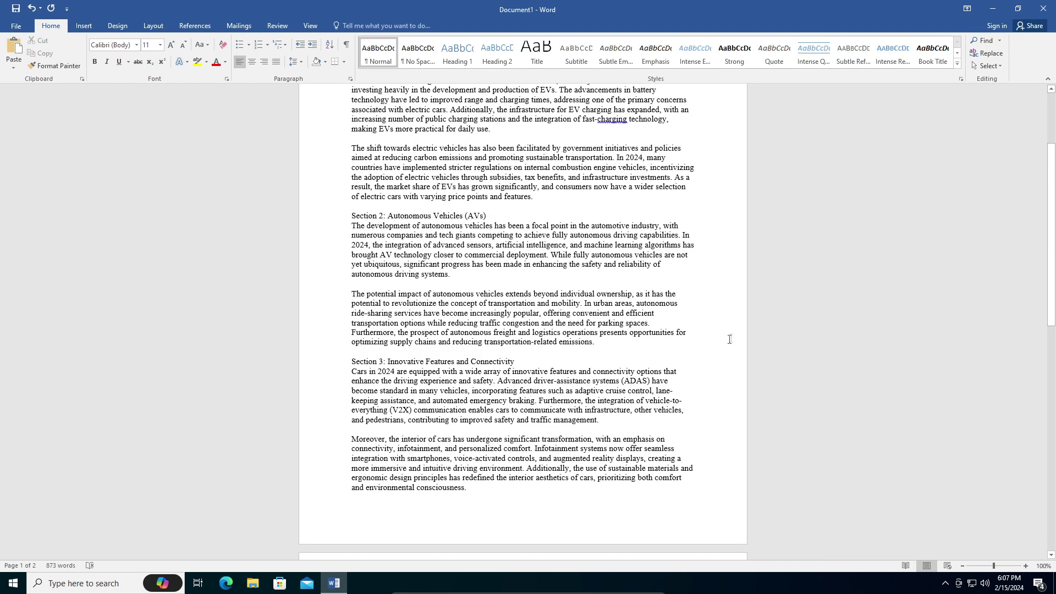
scroll(672, 310, "up", 5)
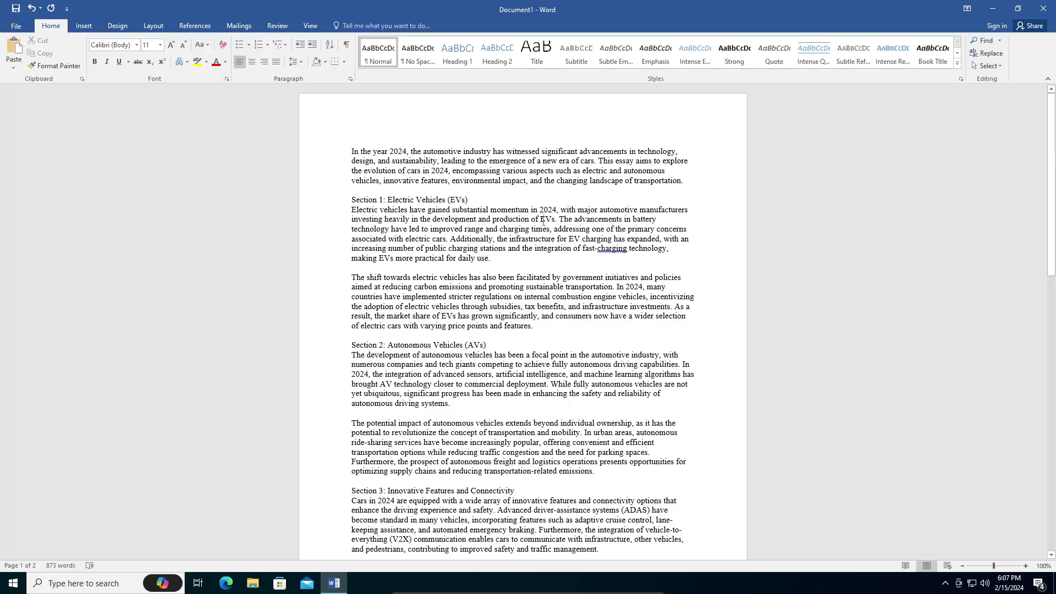
scroll(561, 210, "down", 15)
scroll(553, 211, "down", 5)
scroll(544, 212, "up", 5)
scroll(544, 212, "down", 4)
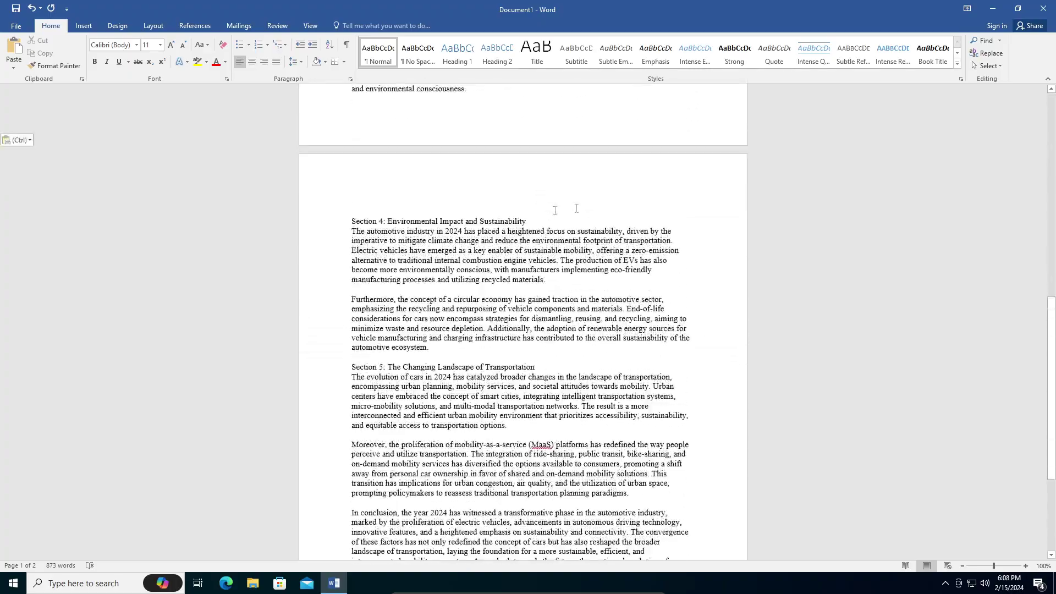
scroll(548, 179, "up", 3)
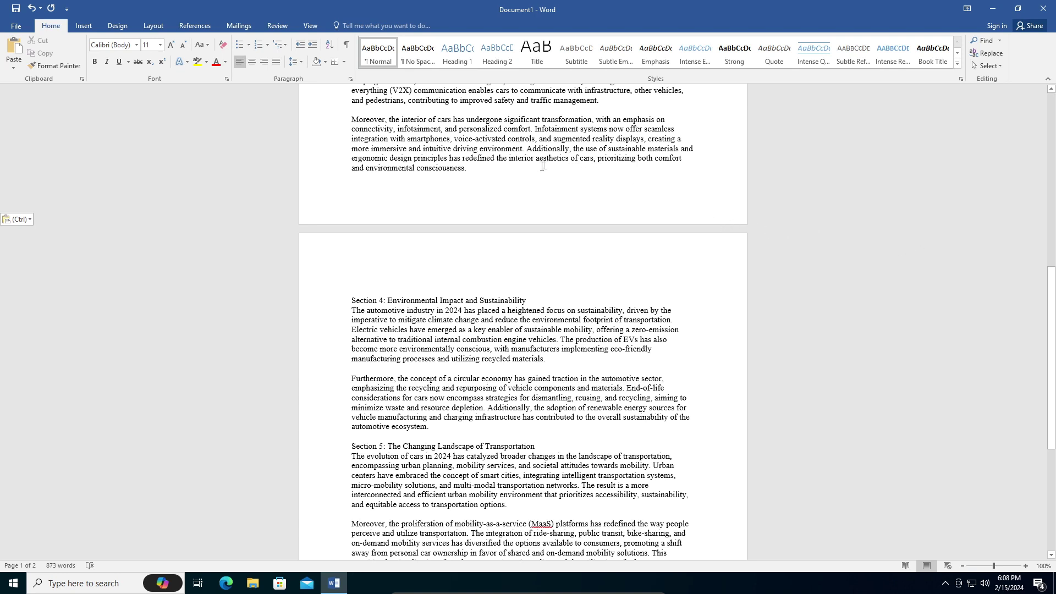
Insert a blank page after 'consciousness.' at the end of page one, before Section 4.
left_click(497, 171)
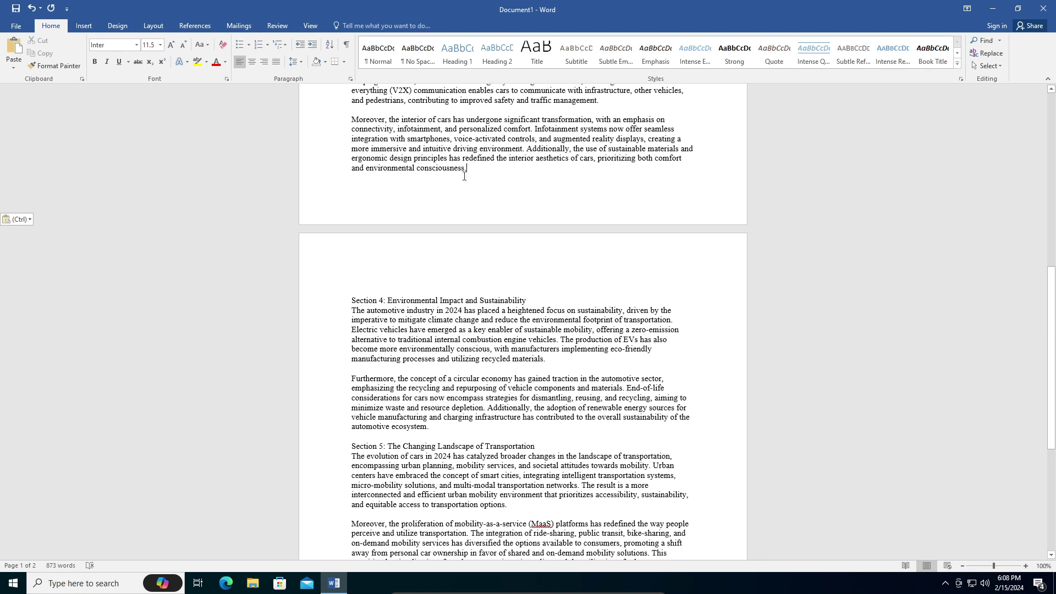
left_click(89, 20)
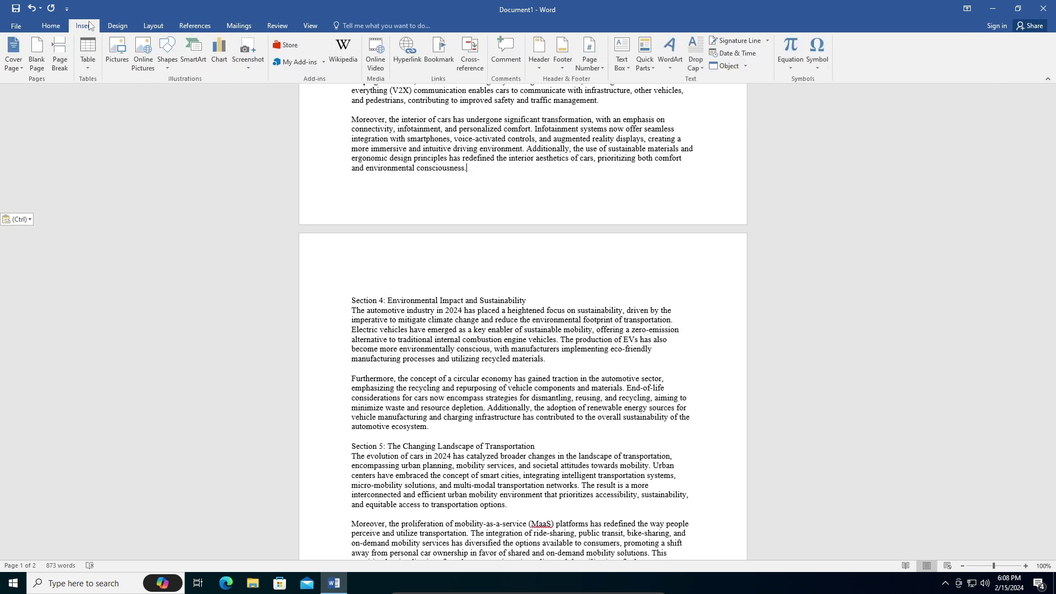
left_click(36, 62)
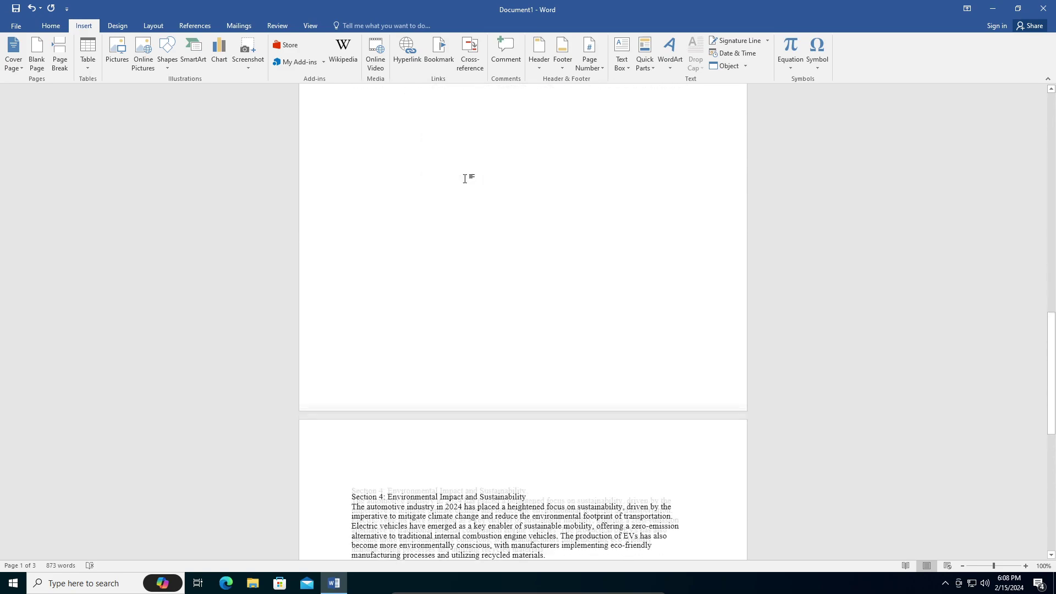
scroll(465, 179, "down", 10)
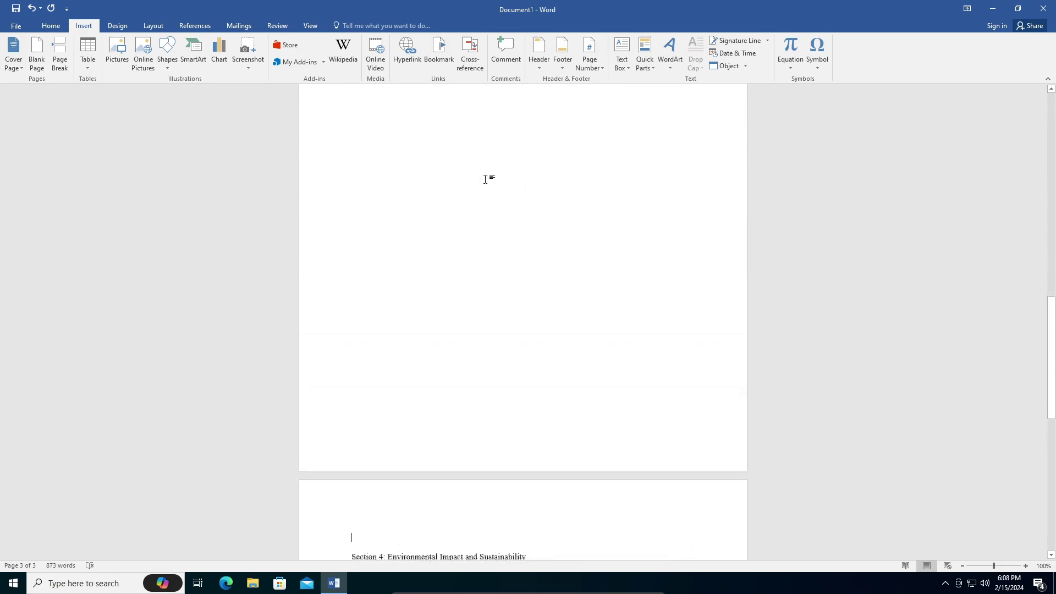
scroll(491, 181, "up", 5)
scroll(490, 181, "up", 5)
scroll(491, 181, "up", 5)
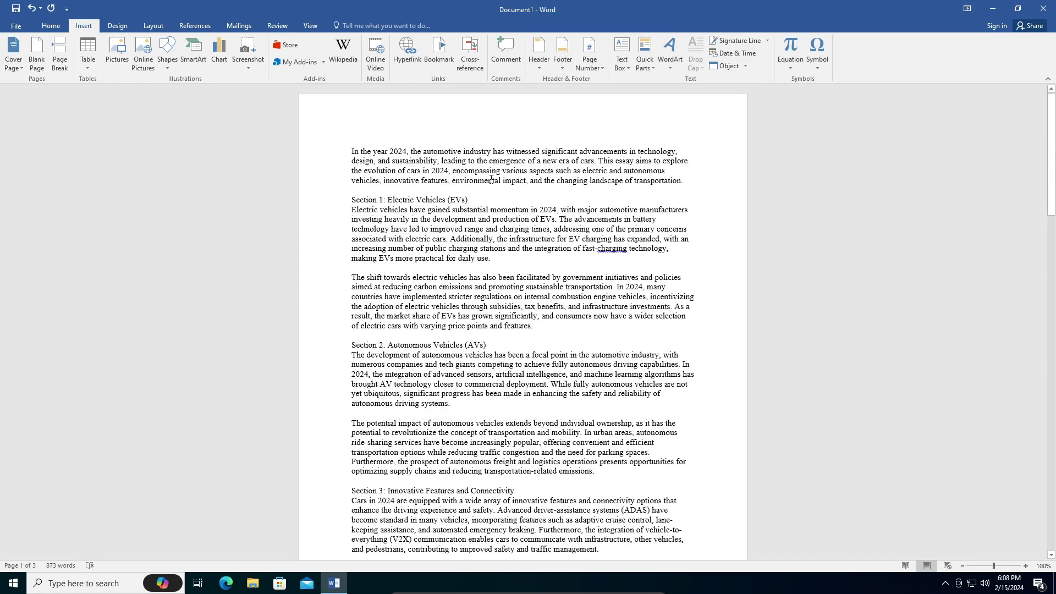
scroll(560, 233, "down", 6)
scroll(569, 243, "down", 6)
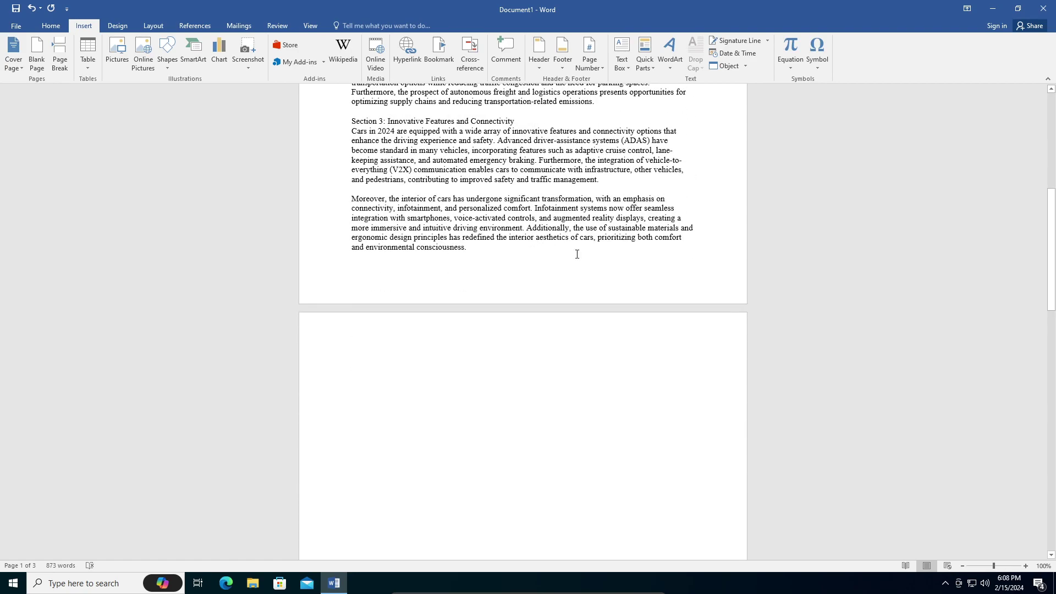
scroll(577, 254, "up", 3)
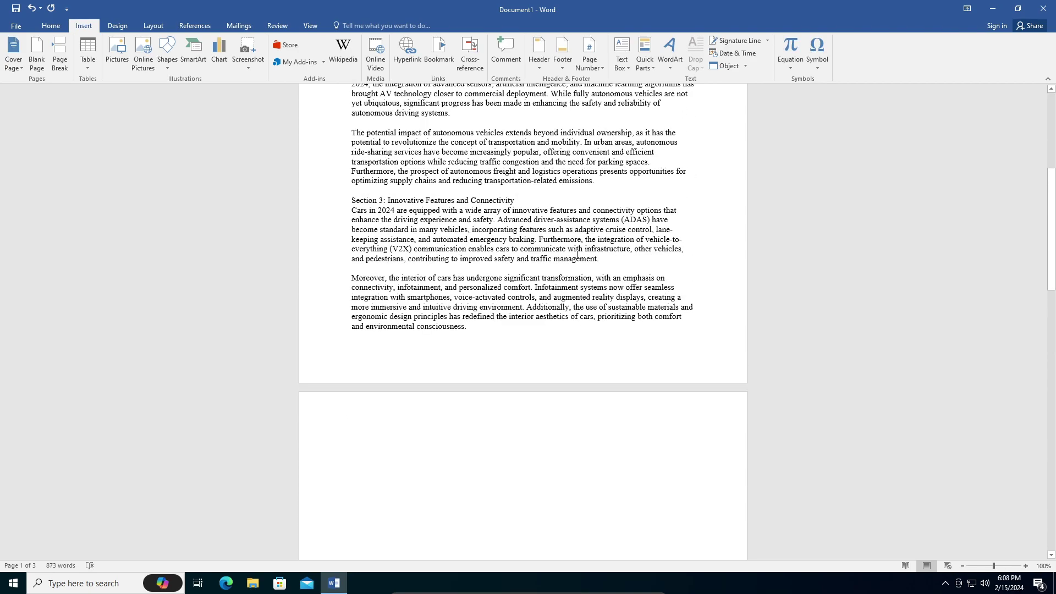
scroll(577, 253, "up", 2)
scroll(577, 253, "up", 2)
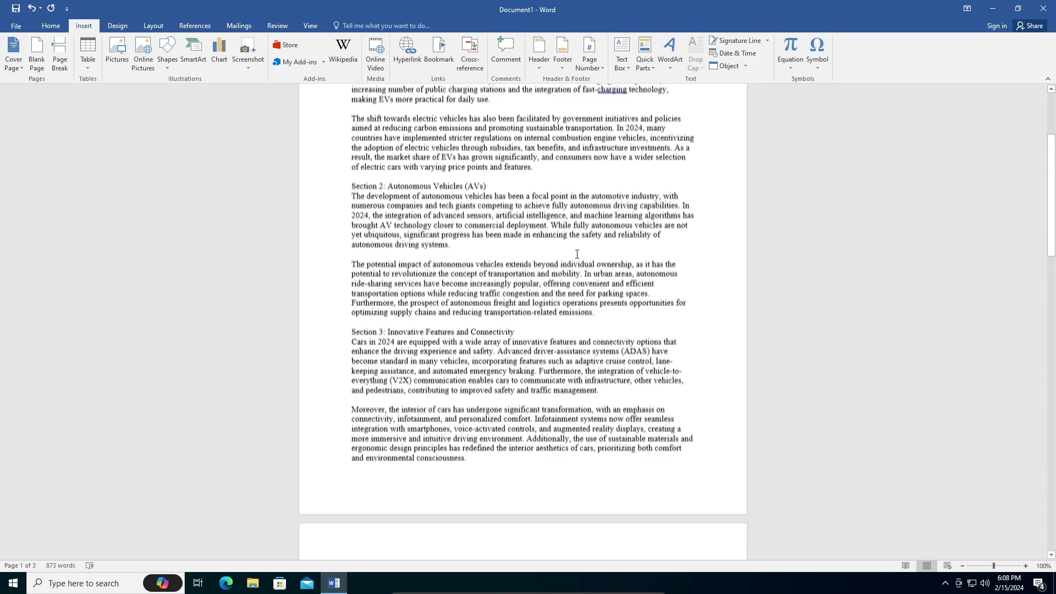
scroll(576, 253, "down", 3)
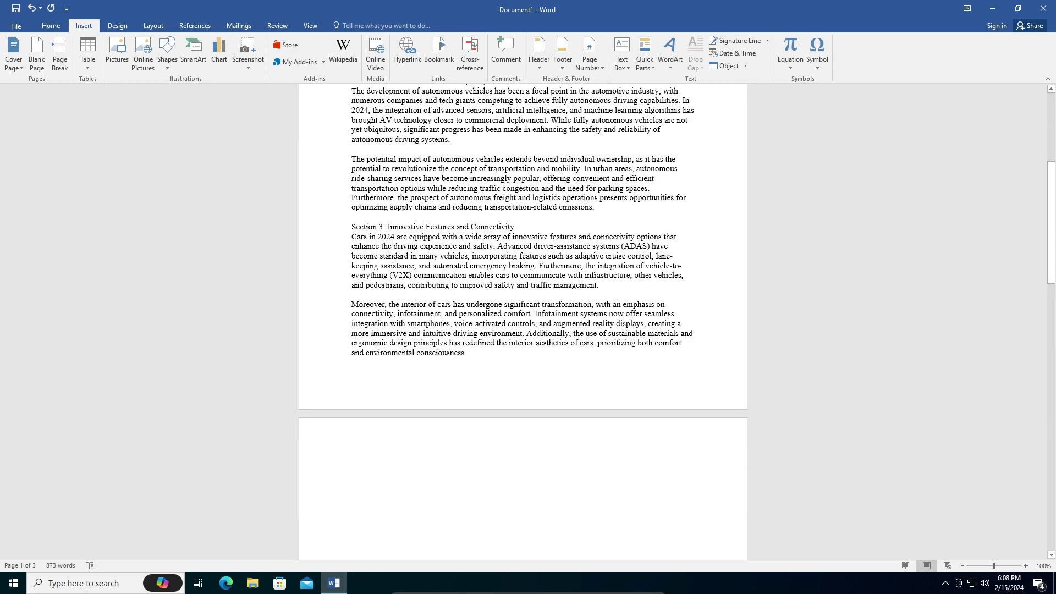